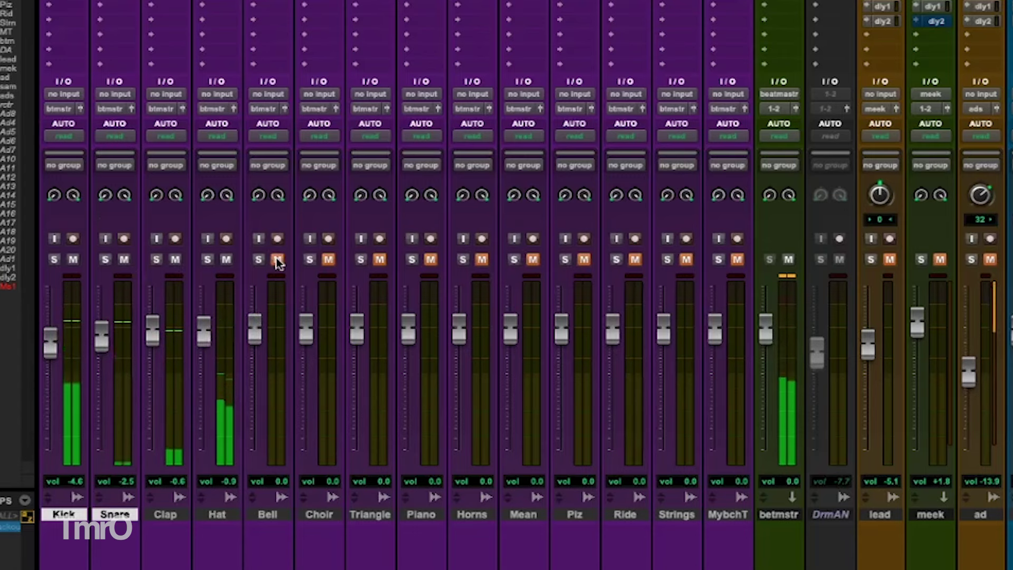
Set the Renaissance Axx compressor threshold on the Bell track to about -2.6.
{"action": "key", "text": "super+equal"}
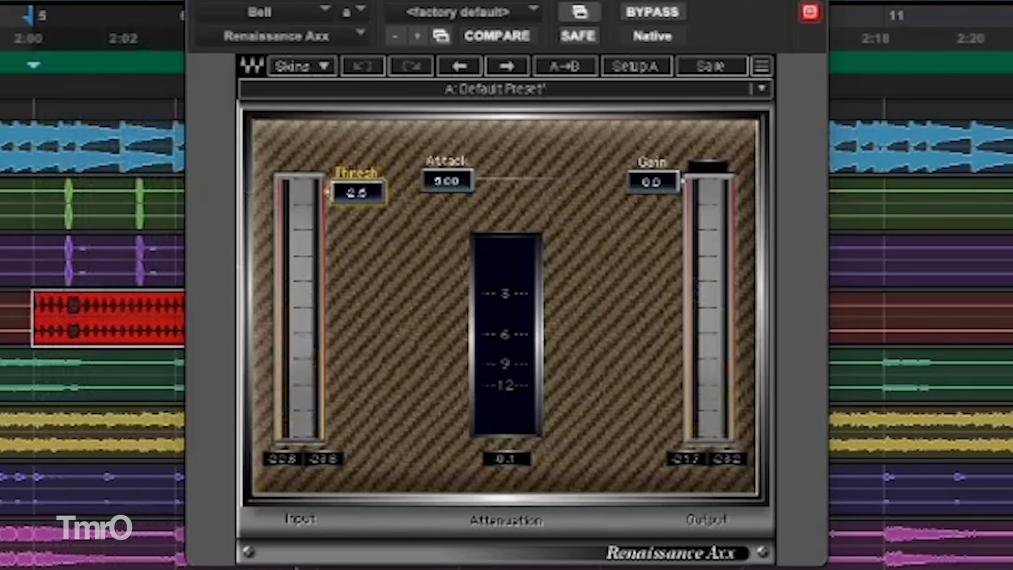
{"action": "left_click", "coordinate": [347, 191]}
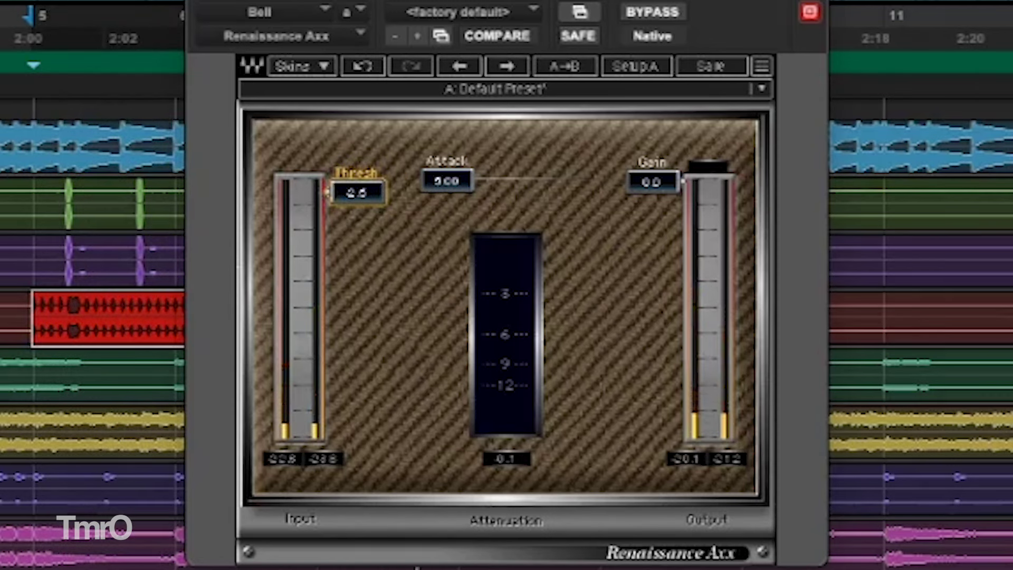
{"action": "key", "text": "ctrl+equal"}
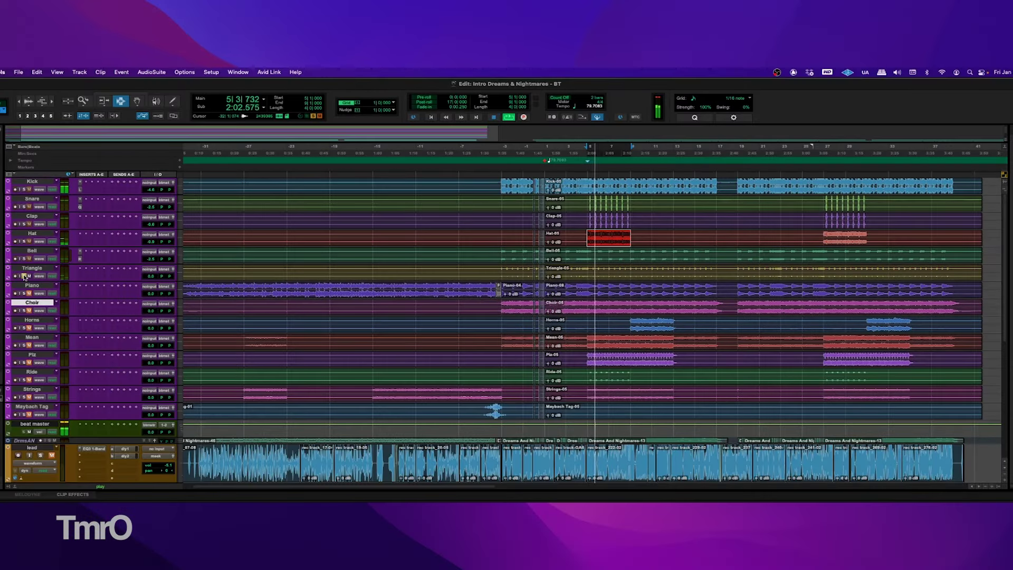
{"action": "key", "text": "ctrl+equal"}
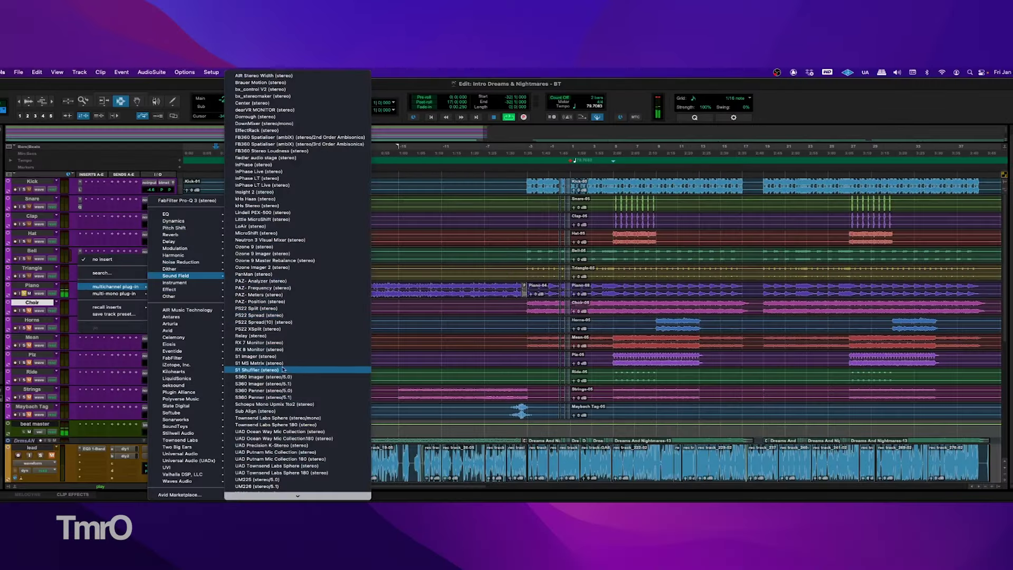
Insert the S1 Imager on the Piano track and widen its stereo image to about 1.12.
{"action": "key", "text": "Escape"}
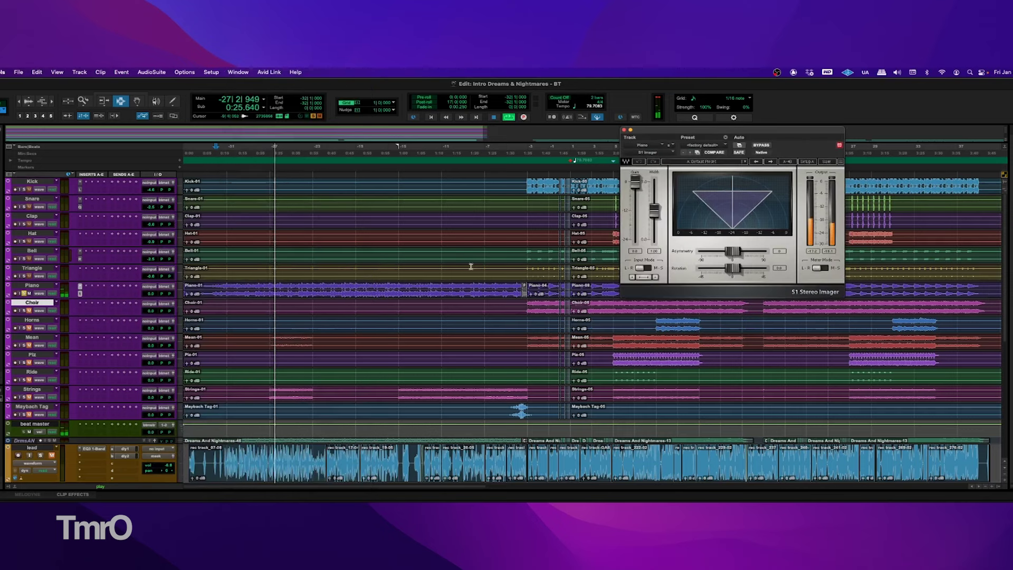
{"action": "left_click_drag", "start_coordinate": [721, 185], "coordinate": [721, 179]}
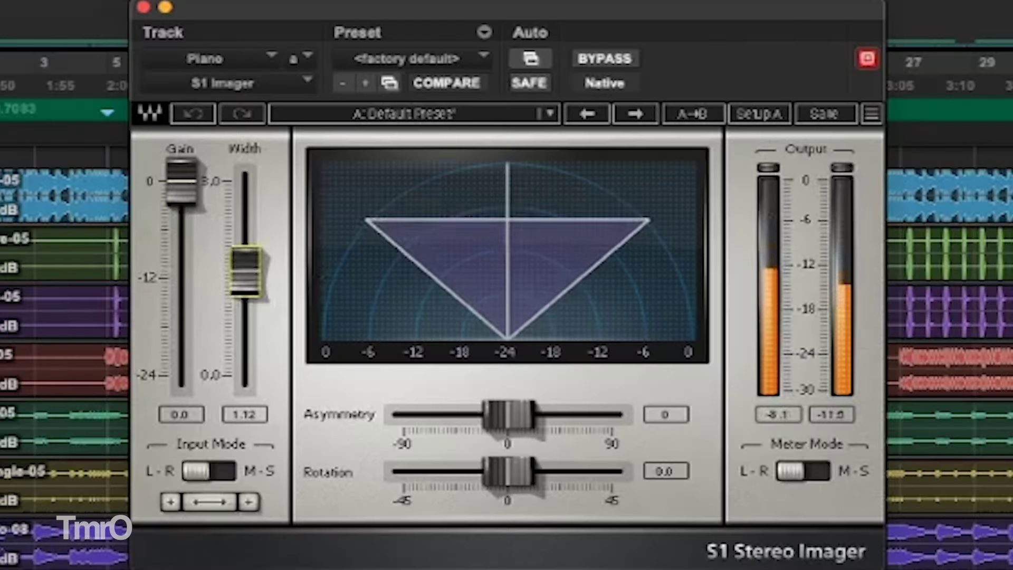
{"action": "left_click_drag", "start_coordinate": [245, 267], "coordinate": [246, 264]}
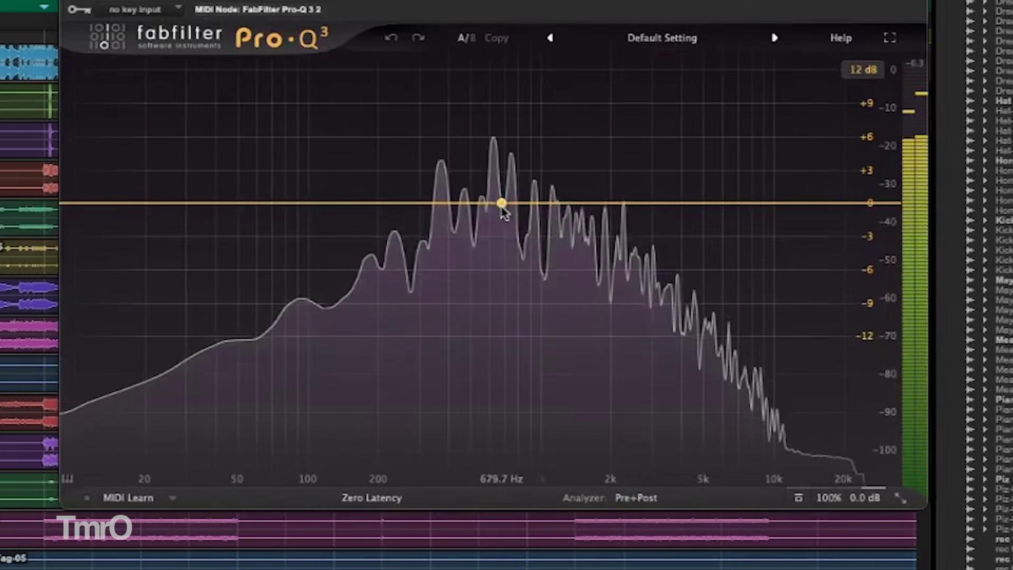
In the Piano track's Pro-Q 3, cut about 2 dB near 700 Hz with a narrowed band and gently boost near 8 kHz.
{"action": "left_click_drag", "start_coordinate": [495, 203], "coordinate": [506, 188]}
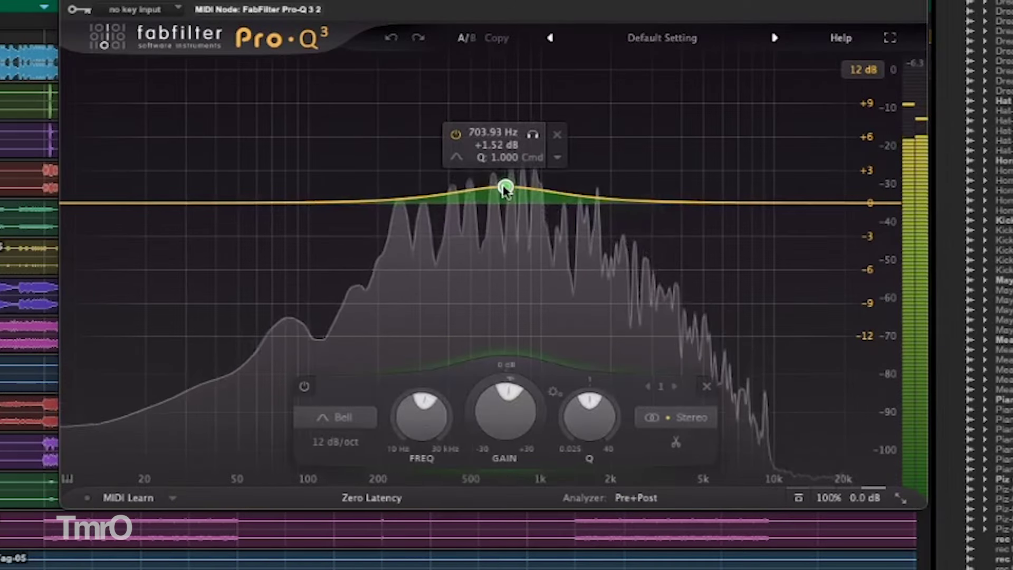
{"action": "left_click_drag", "start_coordinate": [737, 203], "coordinate": [747, 197]}
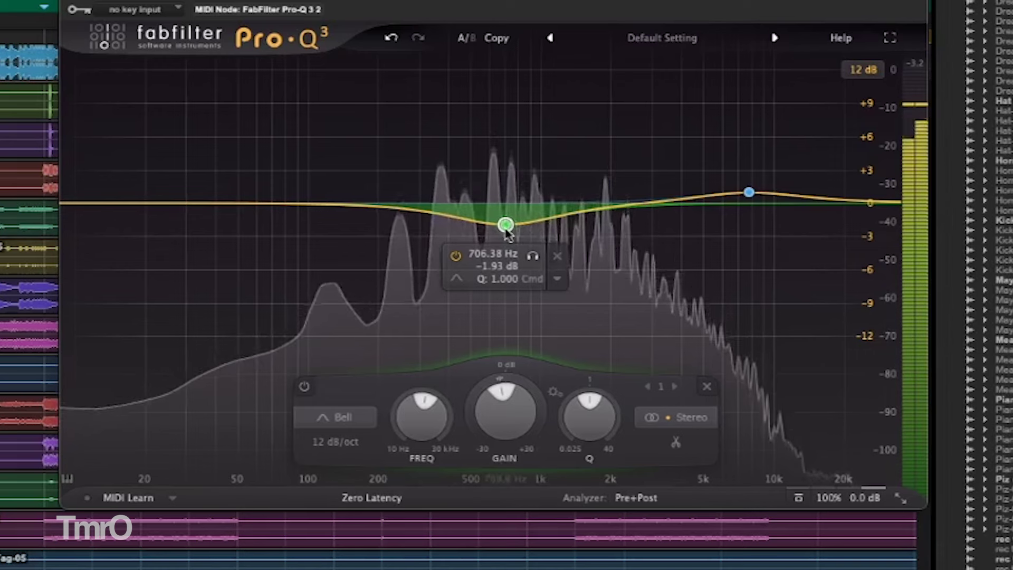
{"action": "left_click_drag", "start_coordinate": [507, 226], "coordinate": [488, 227]}
{"action": "scroll", "coordinate": [486, 227], "scroll_direction": "down", "scroll_amount": 2}
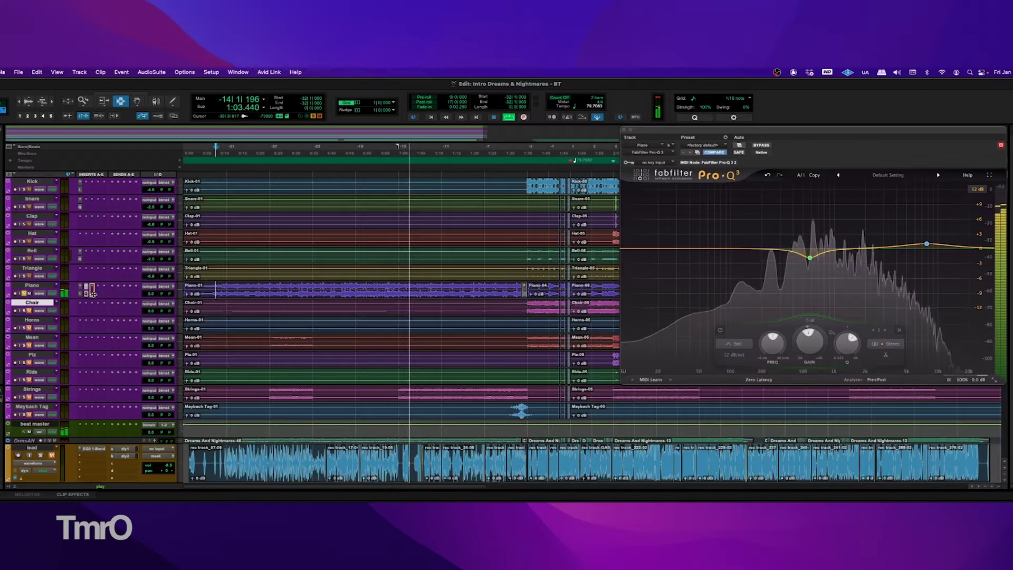
Compress the Piano track with Renaissance Axx at a threshold of about -2.4.
{"action": "left_click", "coordinate": [91, 291]}
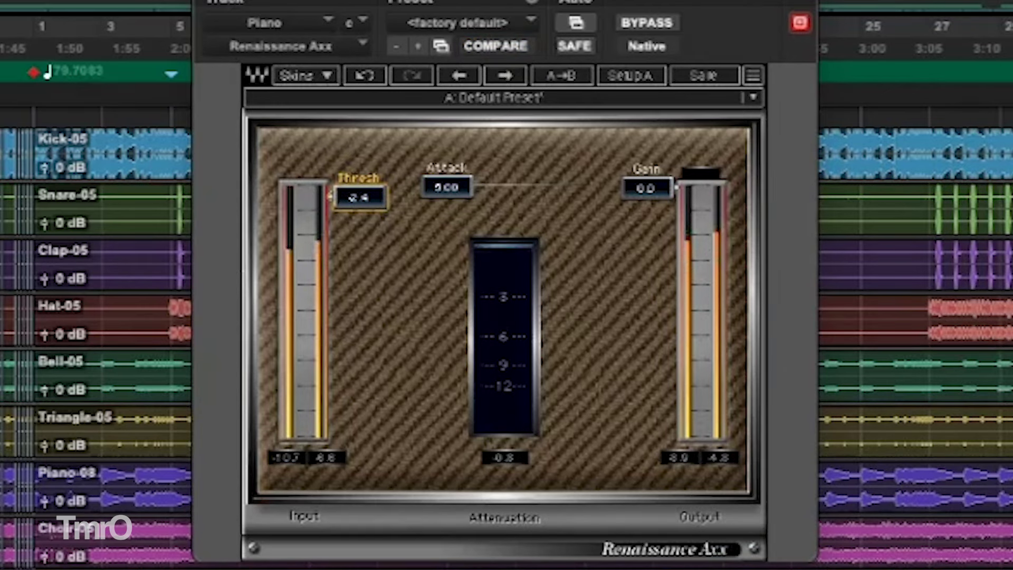
{"action": "key", "text": "ctrl+w"}
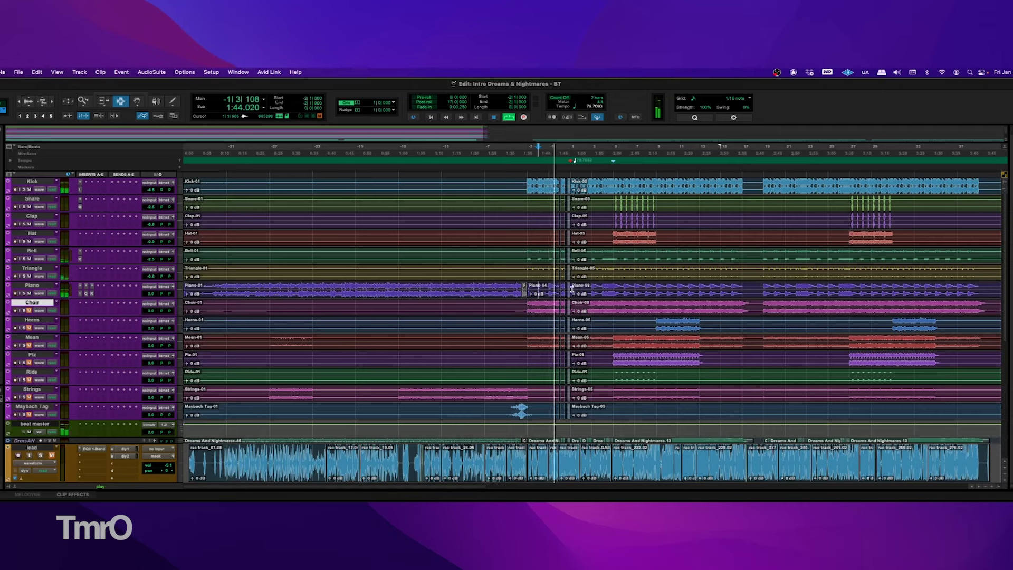
Lower the Piano track's volume fader to about -3.8 dB in the mixer.
{"action": "key", "text": "super+equal"}
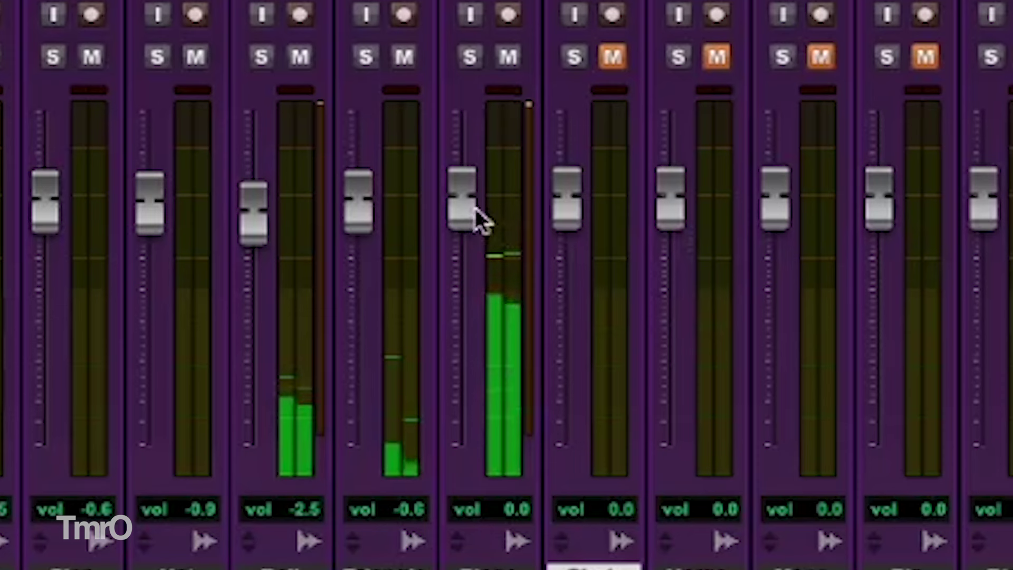
{"action": "left_click_drag", "start_coordinate": [162, 312], "coordinate": [161, 314]}
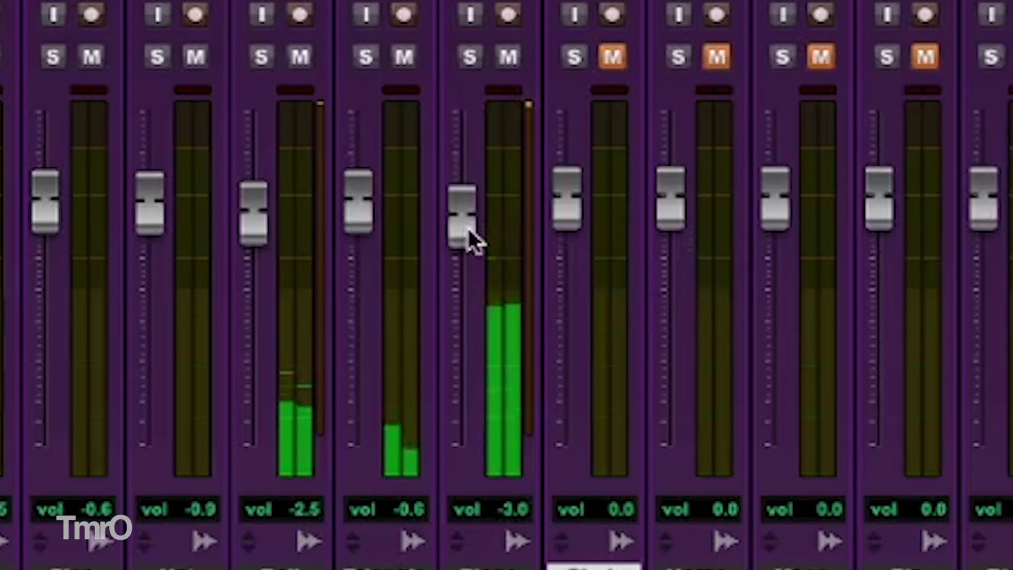
{"action": "left_click_drag", "start_coordinate": [469, 229], "coordinate": [467, 233]}
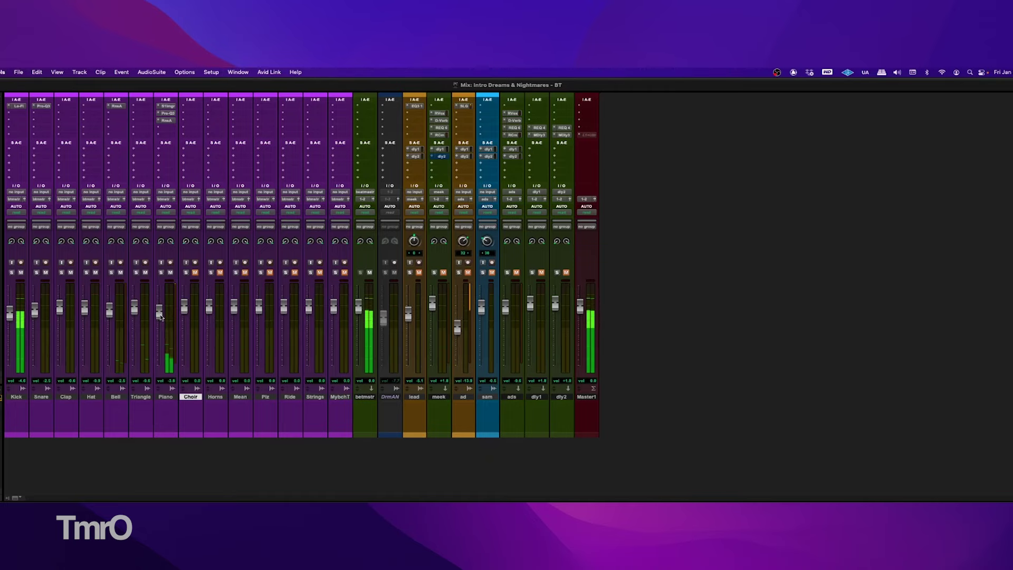
{"action": "key", "text": "super+equal"}
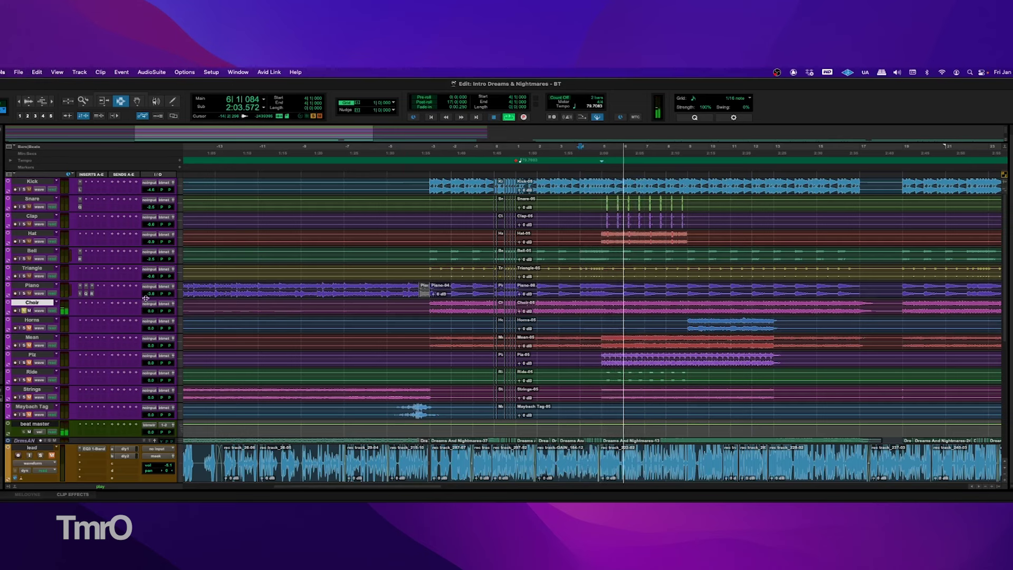
Add the Renaissance Axx compressor to the soloed Choir track and open its settings.
{"action": "key", "text": "super+equal"}
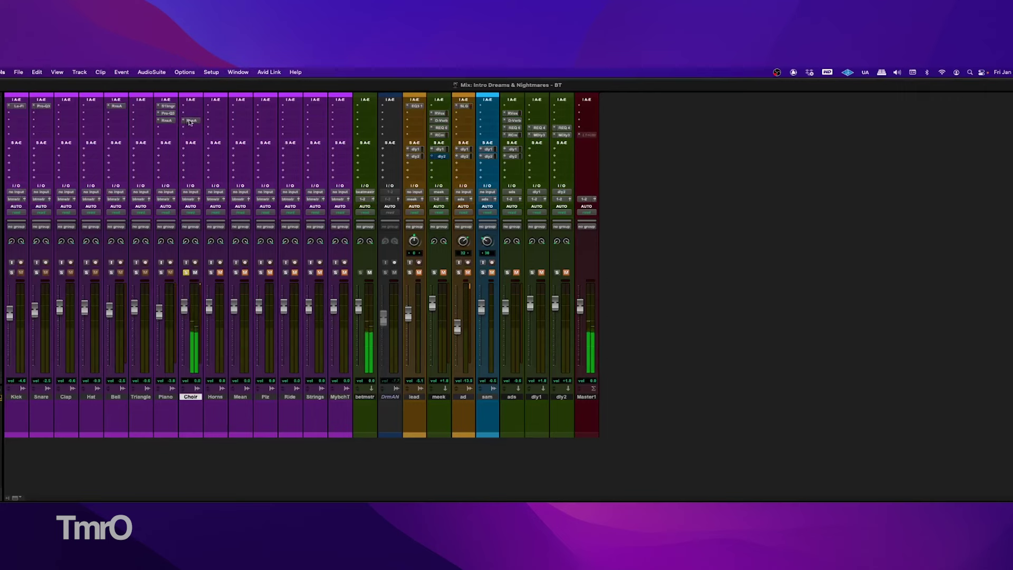
{"action": "left_click", "coordinate": [192, 121]}
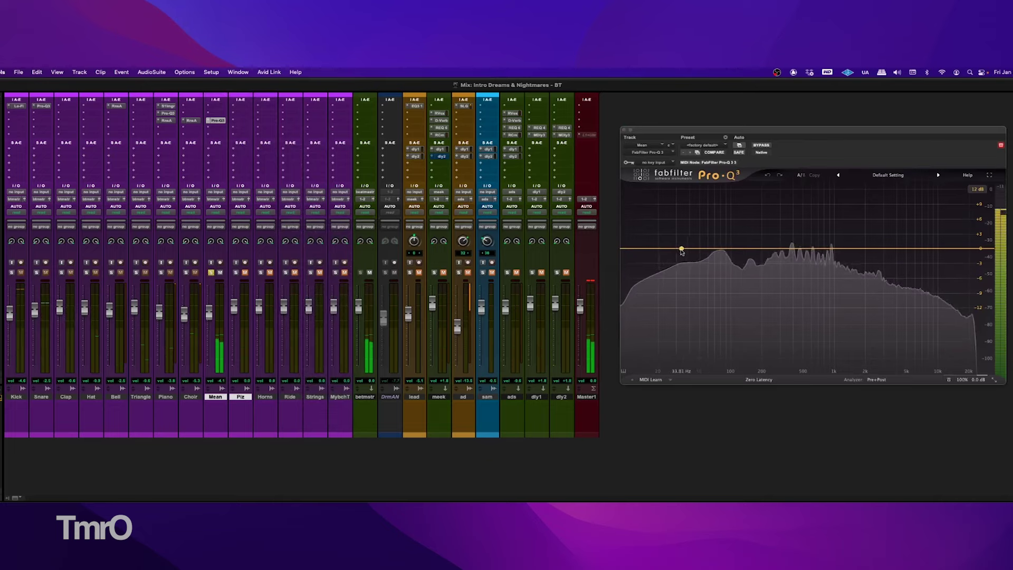
In the Mean track's Pro-Q 3, cut the low end by about 3 dB with a bell band near 32 Hz.
{"action": "left_click", "coordinate": [682, 251]}
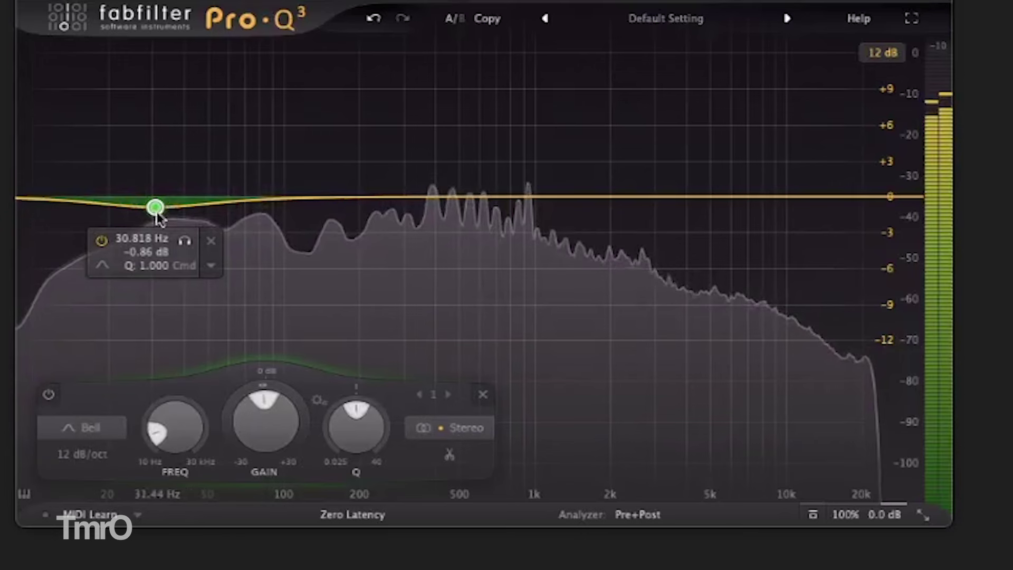
{"action": "mouse_move", "coordinate": [678, 252]}
{"action": "left_mouse_down"}
{"action": "mouse_move", "coordinate": [669, 264]}
{"action": "mouse_move", "coordinate": [677, 270]}
{"action": "left_mouse_up"}
{"action": "left_click_drag", "start_coordinate": [153, 248], "coordinate": [162, 243]}
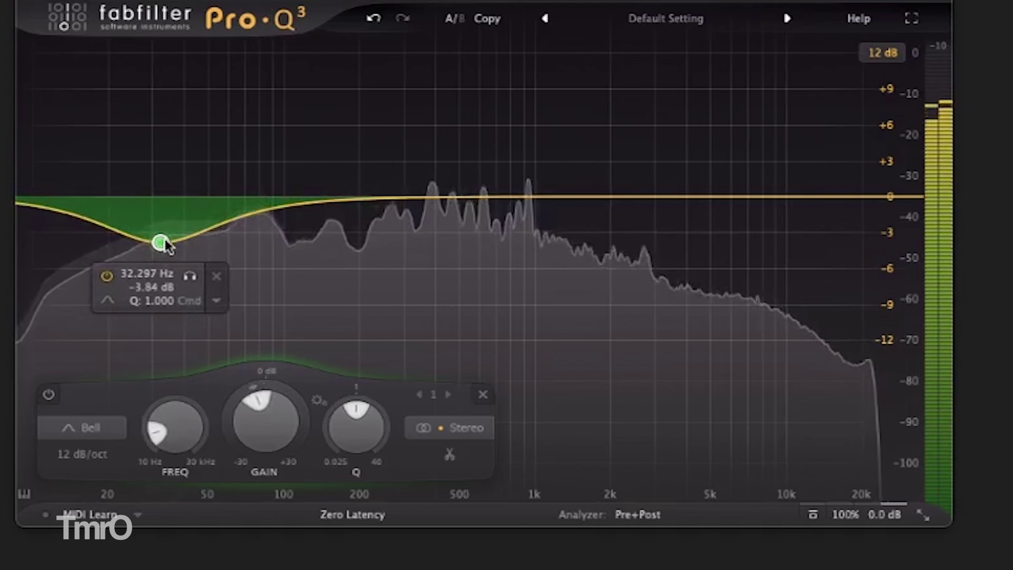
{"action": "left_click_drag", "start_coordinate": [163, 243], "coordinate": [165, 236]}
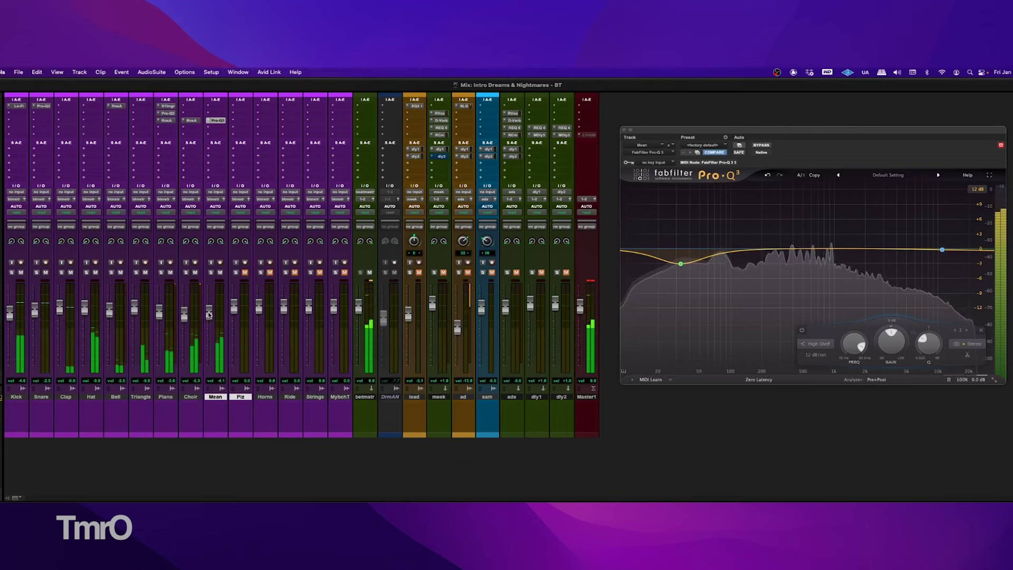
Unmute the Piz track to bring it into the playing mix.
{"action": "key", "text": "super+equal"}
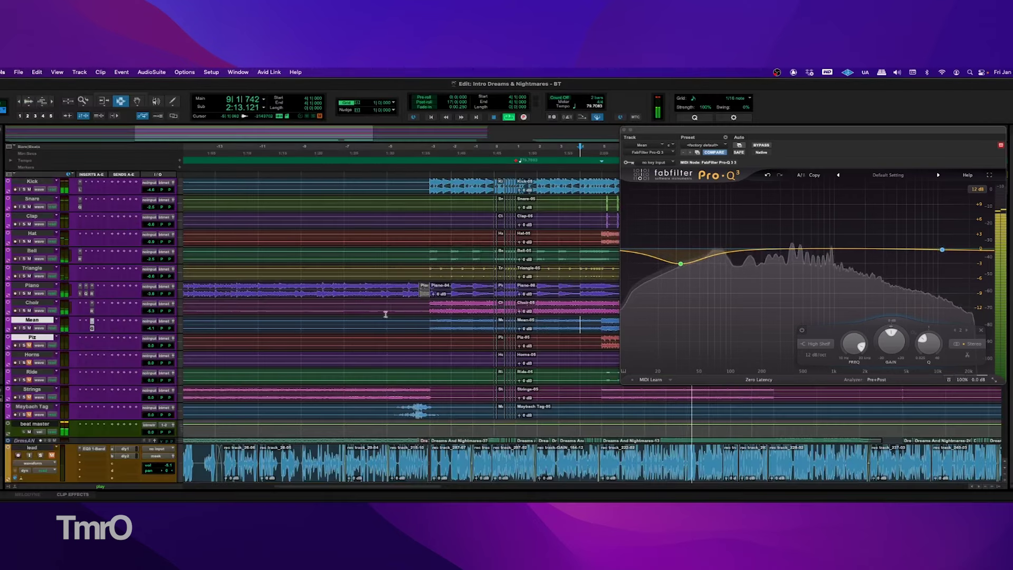
{"action": "key", "text": "super+bracketleft"}
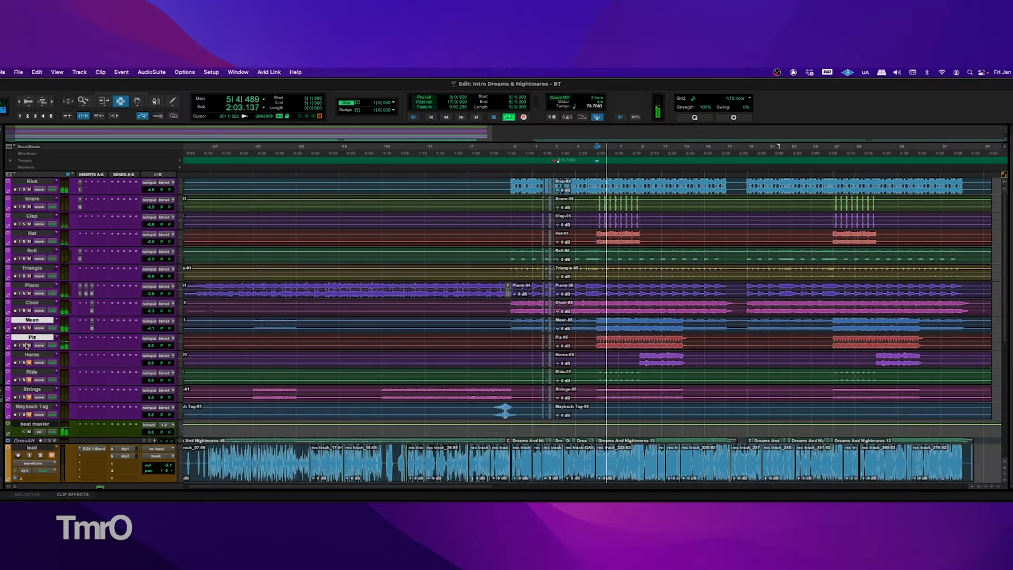
{"action": "key", "text": "super+equal"}
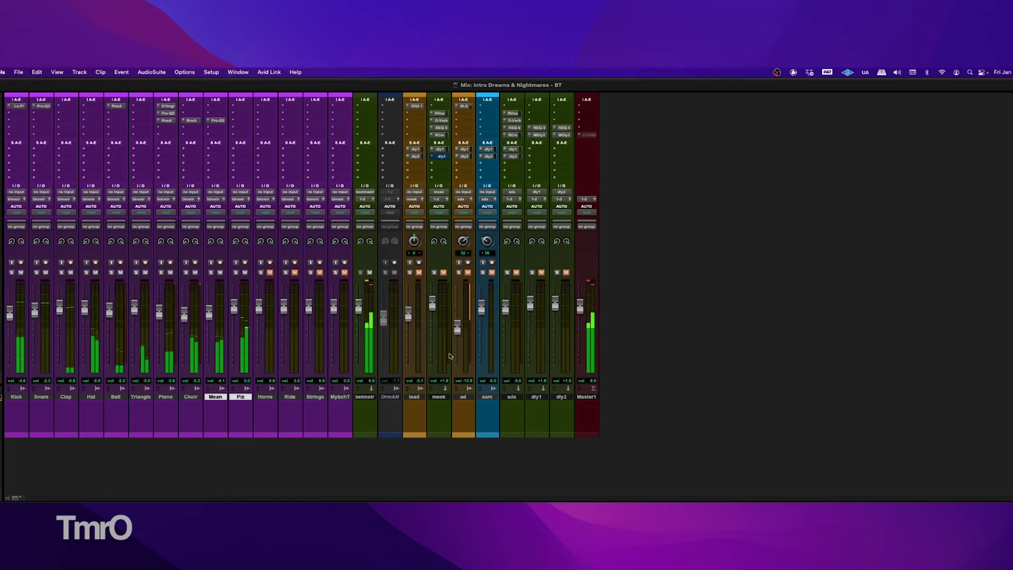
{"action": "key", "text": "super+equal"}
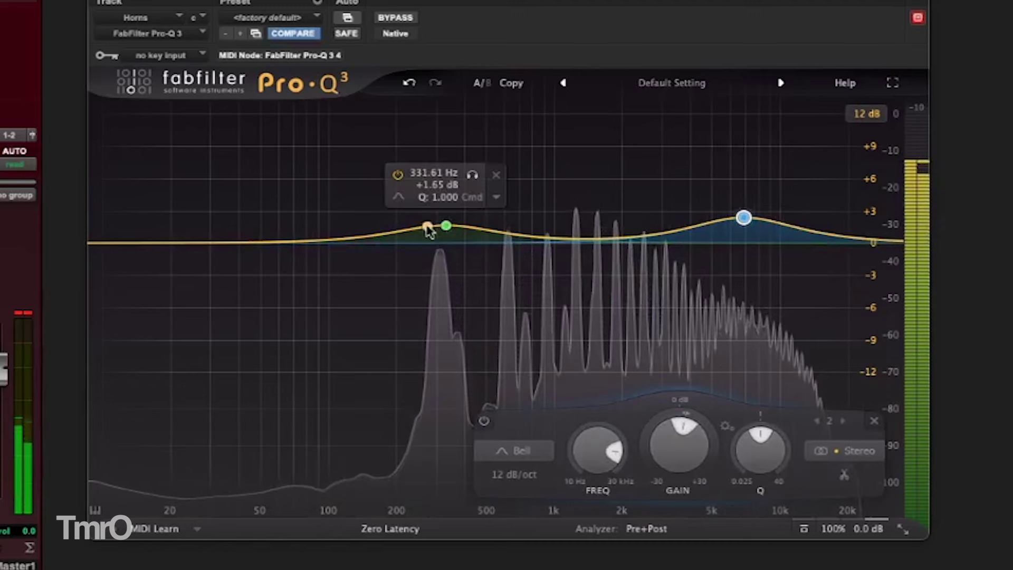
In the Horns track's Pro-Q 3, cut the low mids around 350 Hz and boost the upper mids.
{"action": "left_click_drag", "start_coordinate": [446, 227], "coordinate": [454, 270]}
{"action": "left_click_drag", "start_coordinate": [668, 236], "coordinate": [648, 211]}
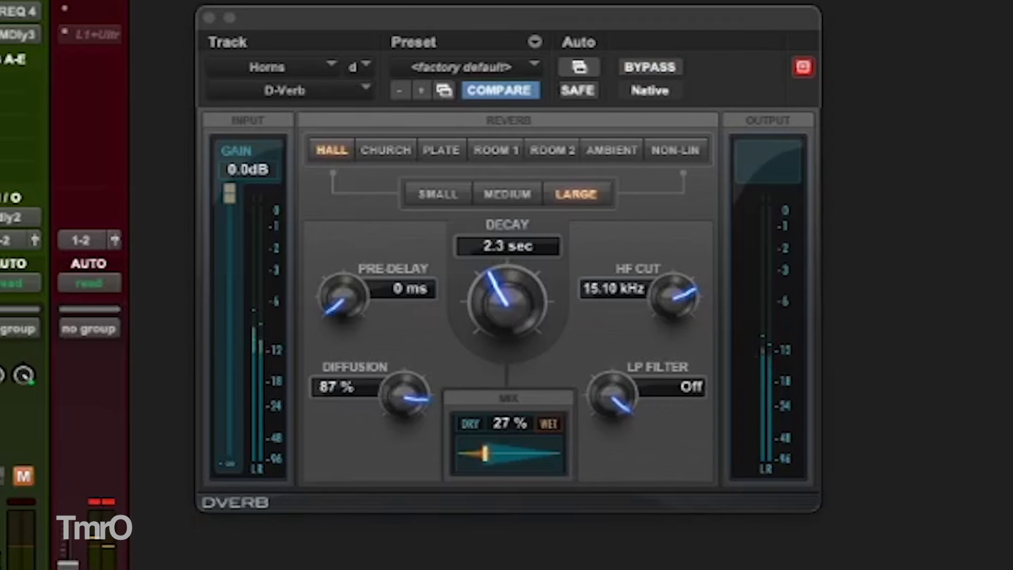
Give the Horns track a large hall D-Verb with 2.3 sec decay and 27 % mix, and return to the Edit window.
{"action": "key", "text": "super+equal"}
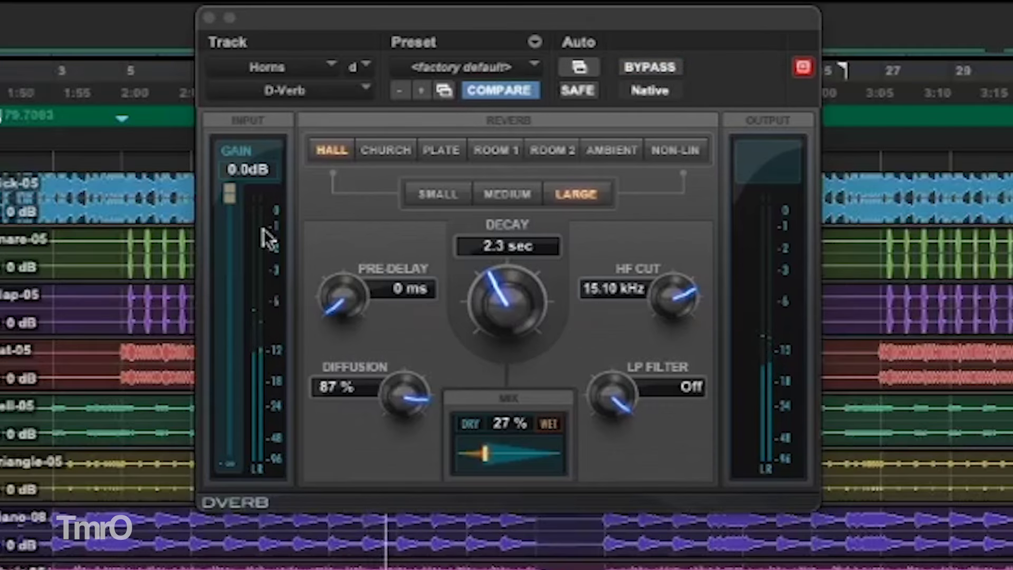